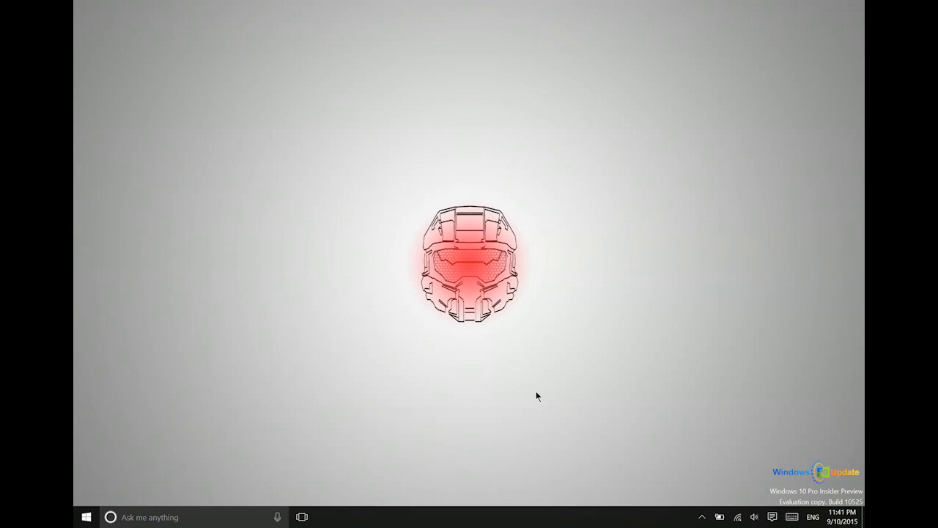
Launch Task Manager from the Start button menu and switch to its Startup list.
{"action": "right_click", "coordinate": [86, 519]}
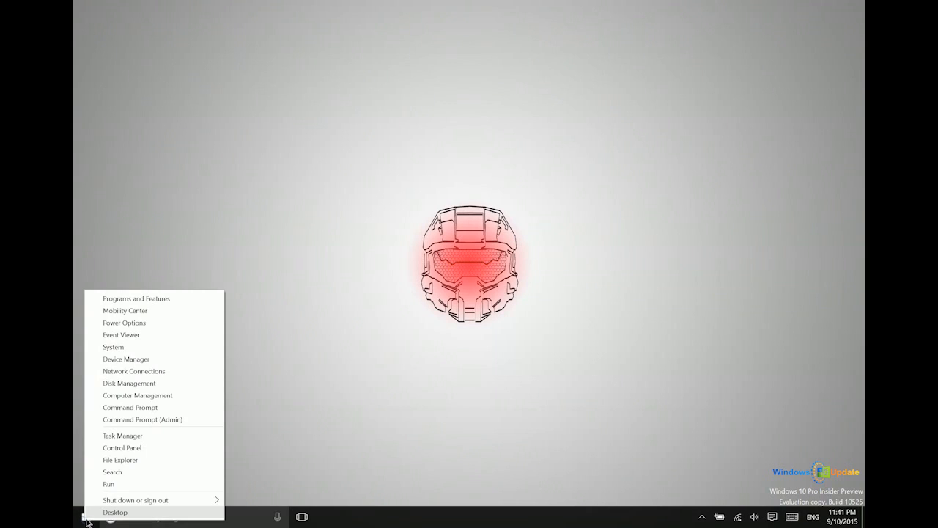
{"action": "left_click", "coordinate": [135, 436]}
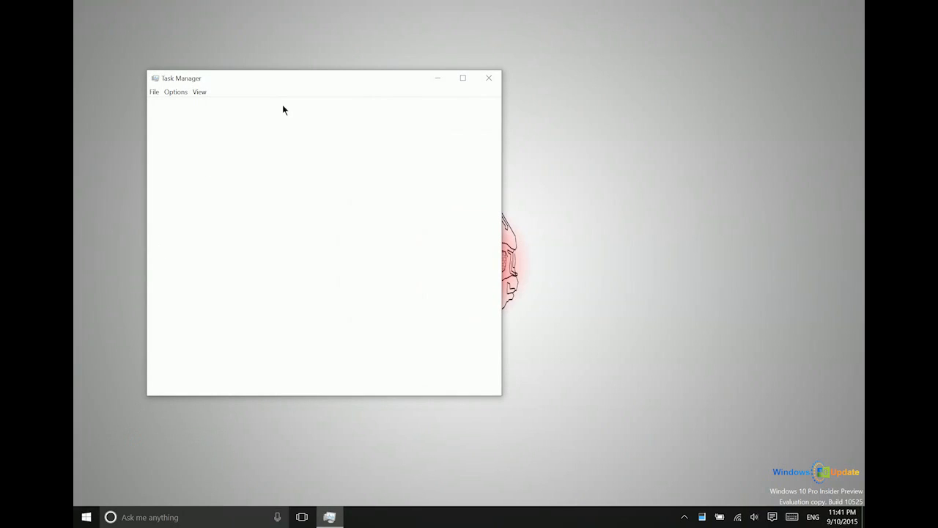
{"action": "left_click_drag", "start_coordinate": [313, 77], "coordinate": [420, 88]}
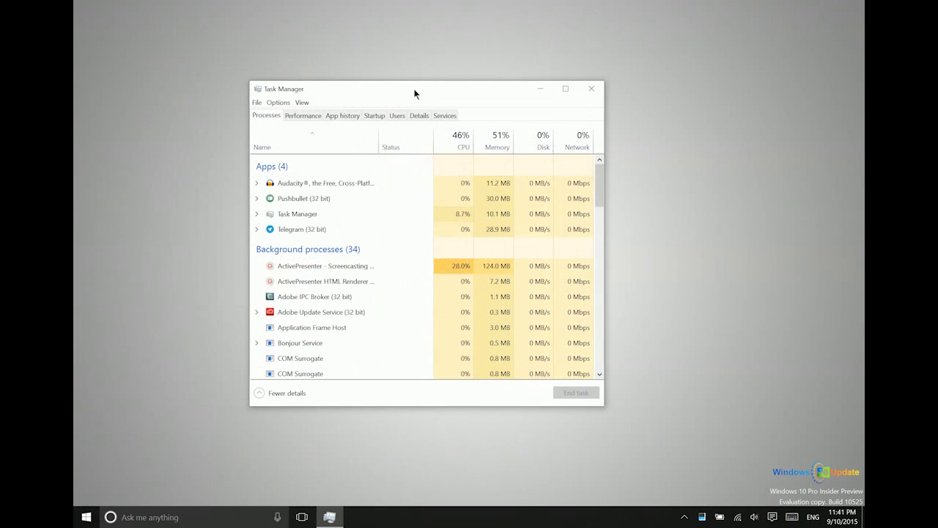
{"action": "left_click", "coordinate": [380, 117]}
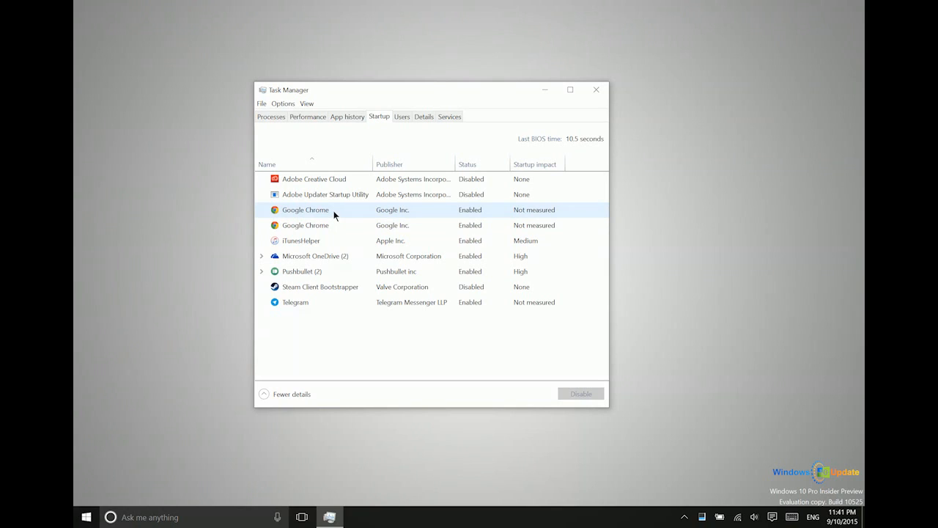
{"action": "left_click", "coordinate": [334, 210]}
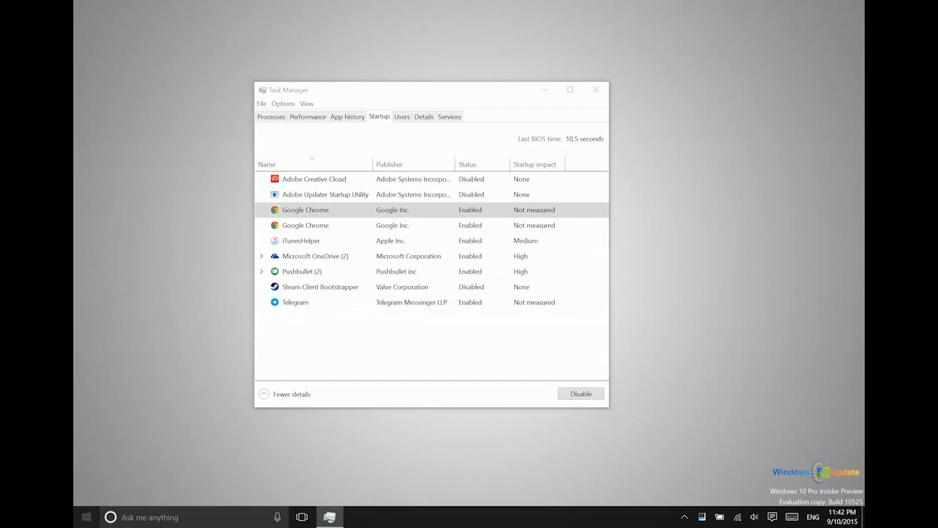
Reach the Photoshop shortcut's folder via Open file location on its Start tile.
{"action": "key", "text": "super"}
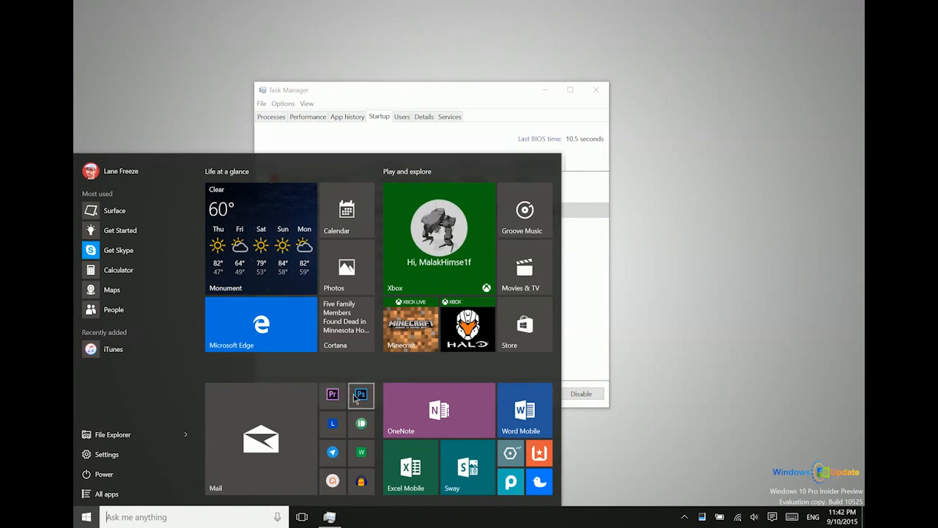
{"action": "left_click", "coordinate": [360, 396]}
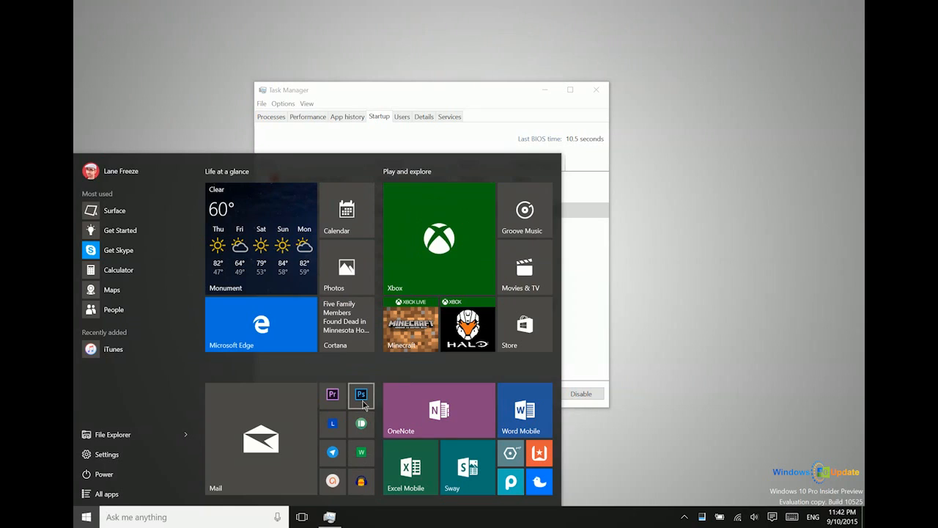
{"action": "right_click", "coordinate": [364, 403]}
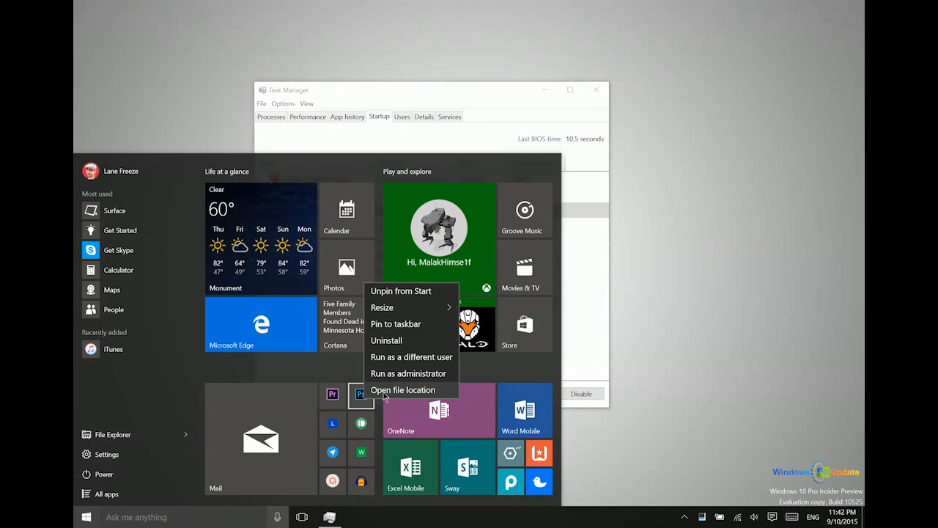
{"action": "left_click", "coordinate": [383, 396]}
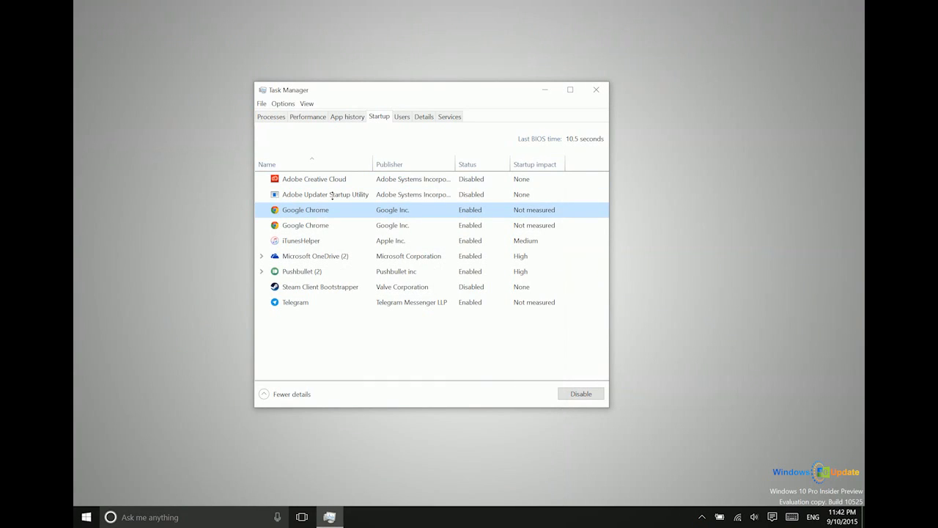
{"action": "key", "text": "super"}
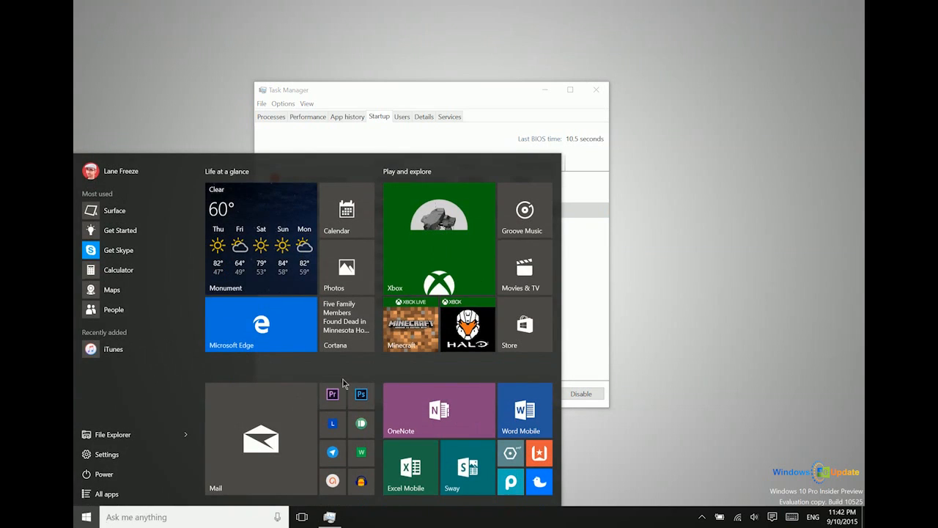
{"action": "right_click", "coordinate": [343, 381]}
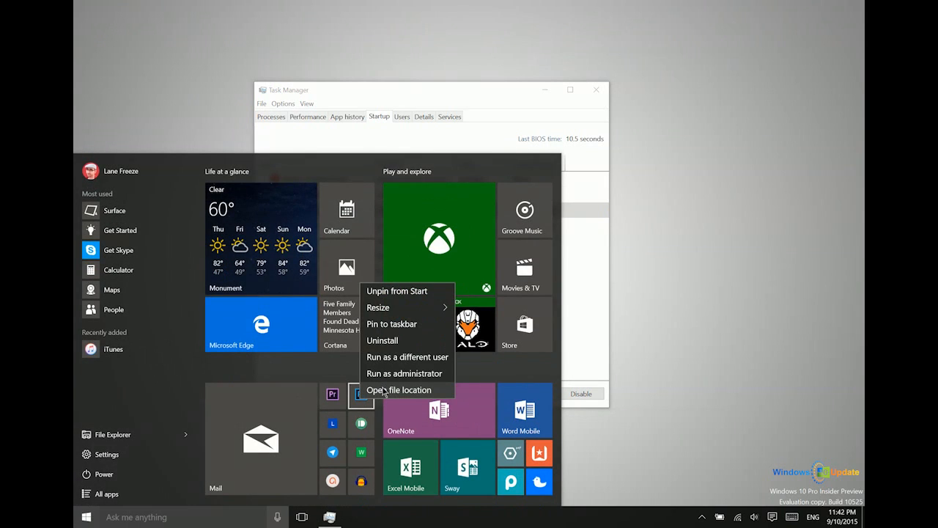
{"action": "left_click", "coordinate": [382, 391]}
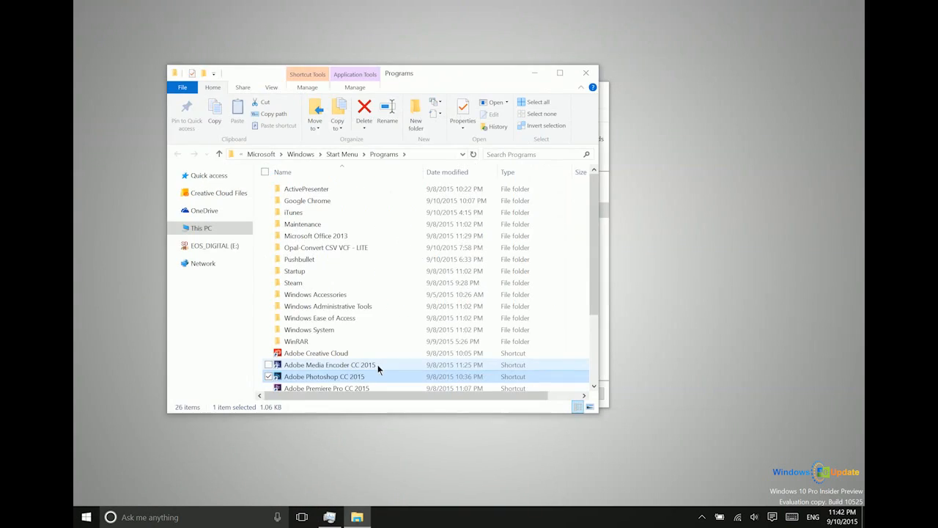
{"action": "scroll", "coordinate": [378, 364], "scroll_direction": "down", "scroll_amount": 2}
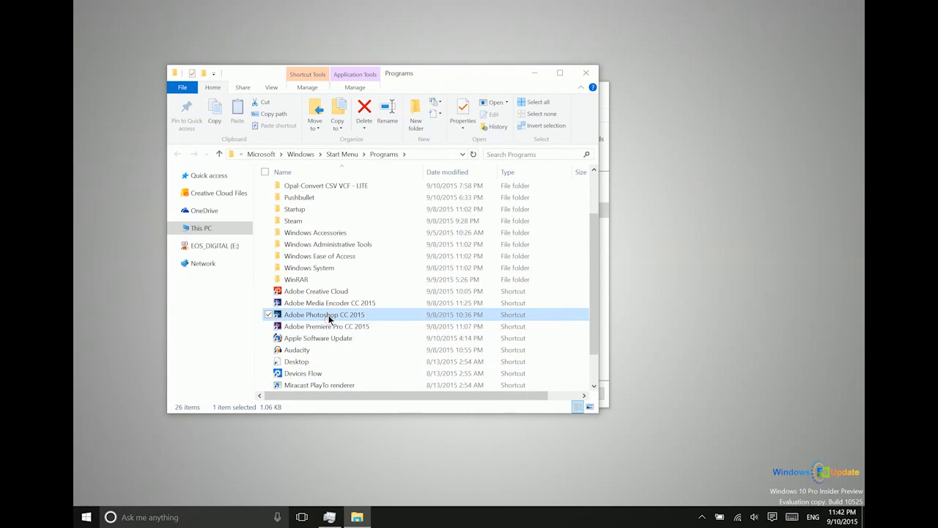
Copy the Adobe Photoshop CC 2015 shortcut from the Programs folder.
{"action": "right_click", "coordinate": [328, 314]}
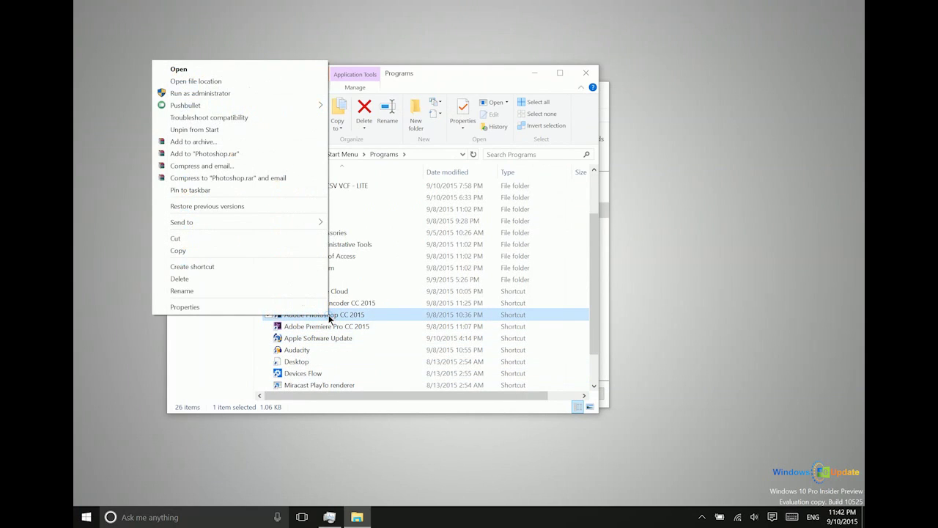
{"action": "left_click", "coordinate": [227, 250]}
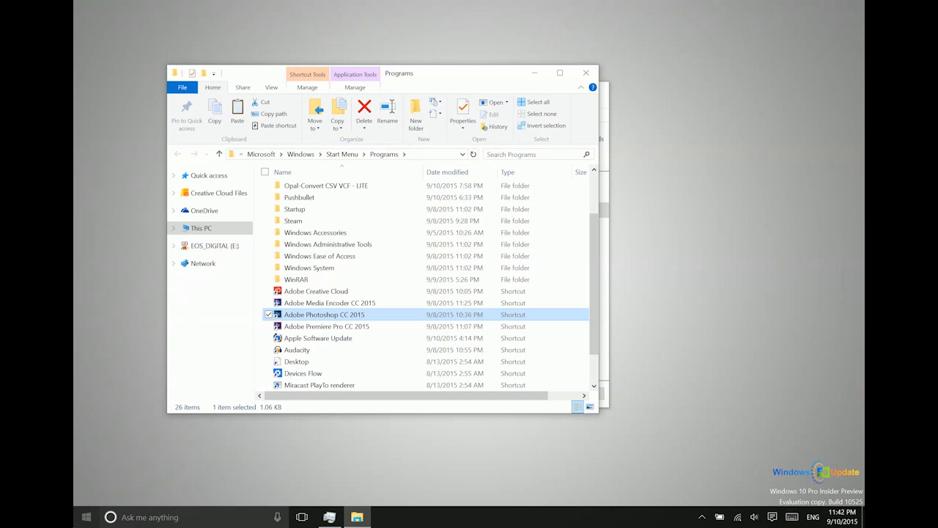
{"action": "left_click", "coordinate": [138, 83]}
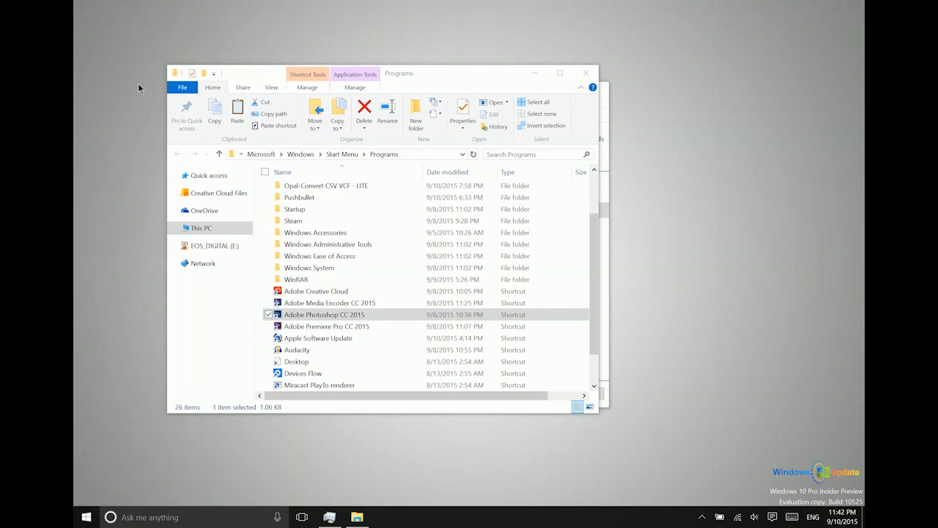
Run shell:startup to bring up the Startup folder in File Explorer.
{"action": "key", "text": "super+r"}
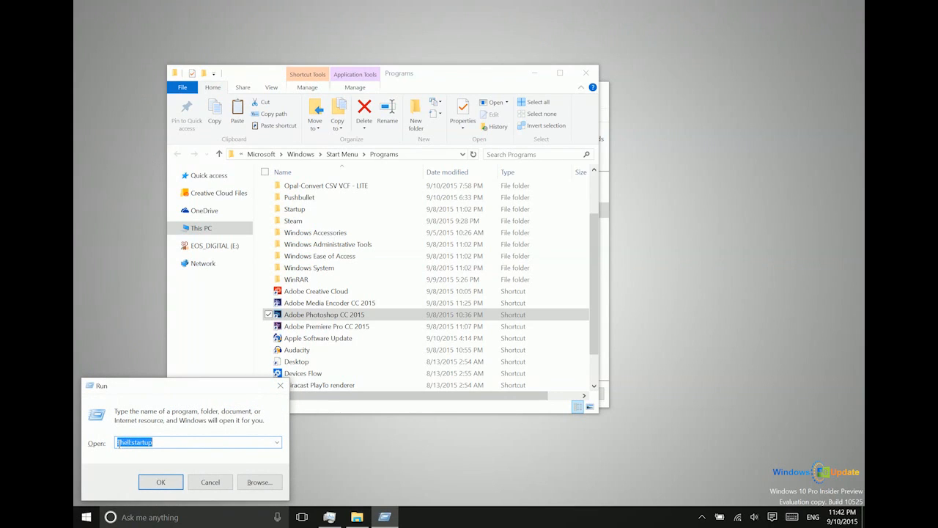
{"action": "left_click", "coordinate": [161, 481]}
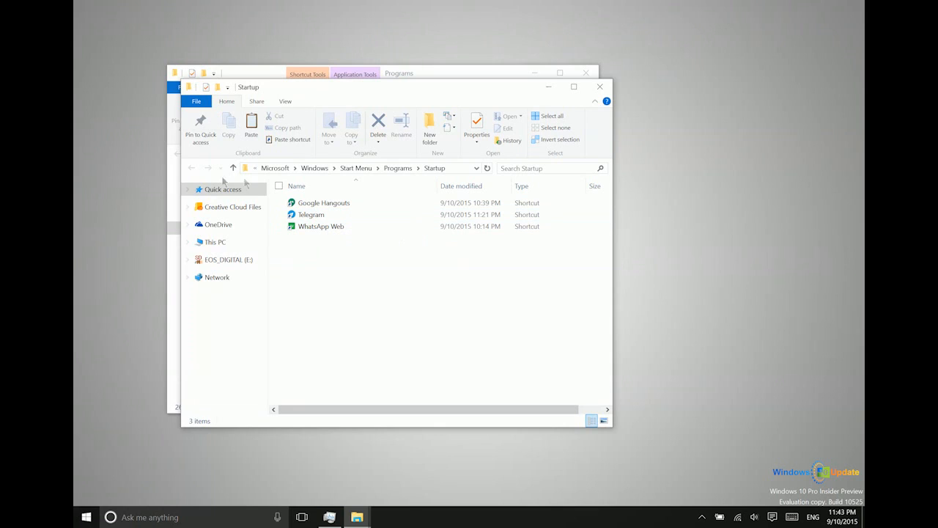
Paste the Adobe Photoshop CC 2015 shortcut into the Startup folder as its fourth item.
{"action": "left_click", "coordinate": [329, 517]}
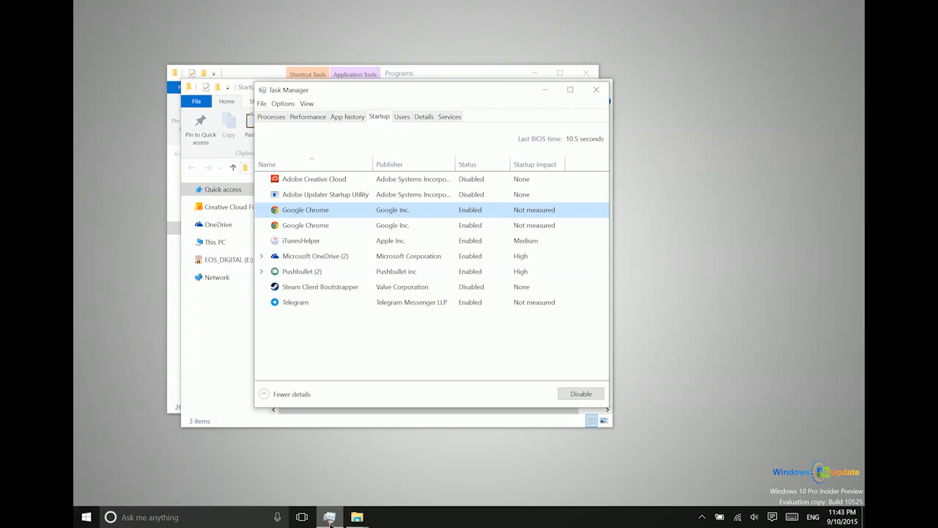
{"action": "left_click", "coordinate": [544, 89]}
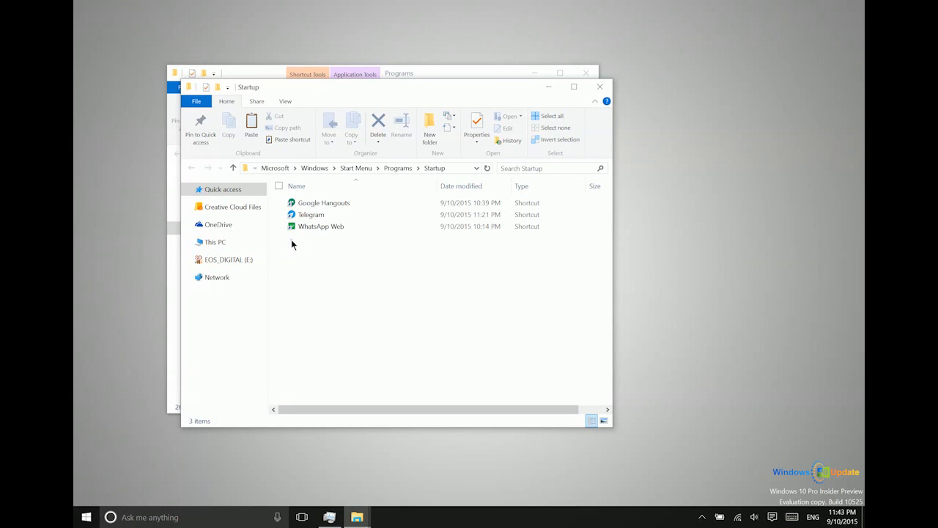
{"action": "right_click", "coordinate": [292, 244]}
{"action": "left_click", "coordinate": [253, 317]}
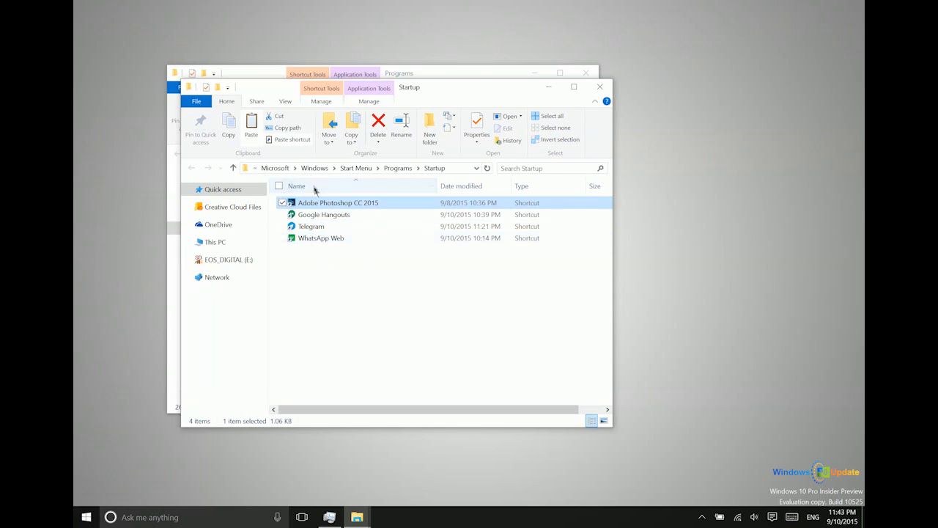
{"action": "left_click", "coordinate": [483, 76]}
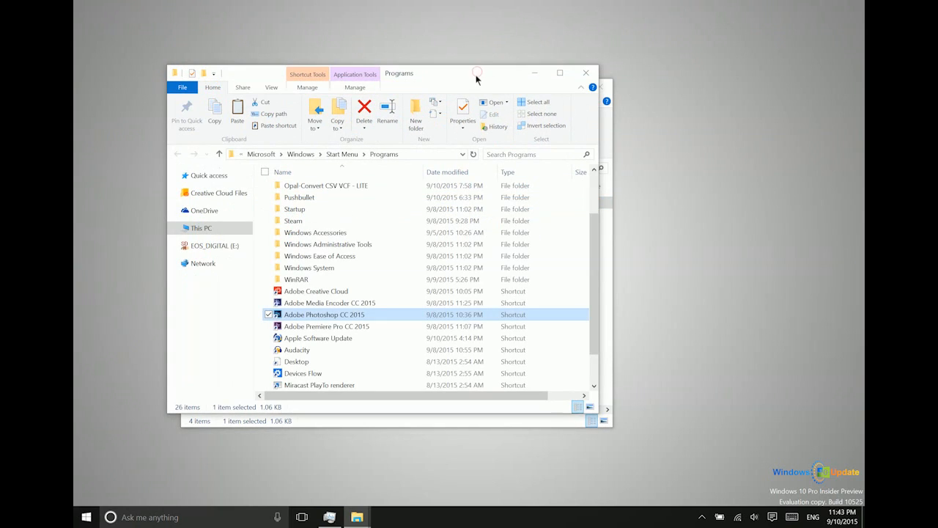
Review Task Manager's Startup list confirming Adobe Photoshop CC 2015 shows Enabled.
{"action": "left_click", "coordinate": [333, 518]}
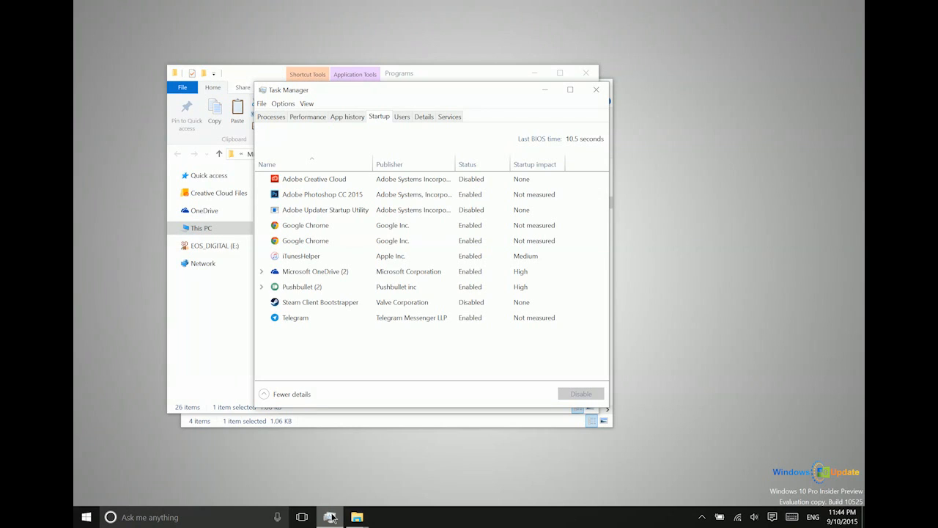
{"action": "key", "text": "super"}
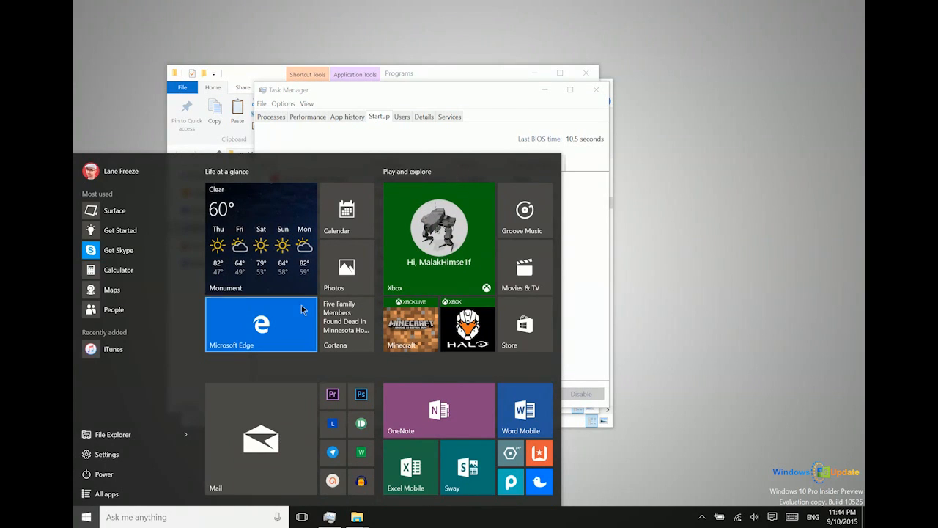
{"action": "right_click", "coordinate": [429, 202]}
{"action": "left_click", "coordinate": [384, 242]}
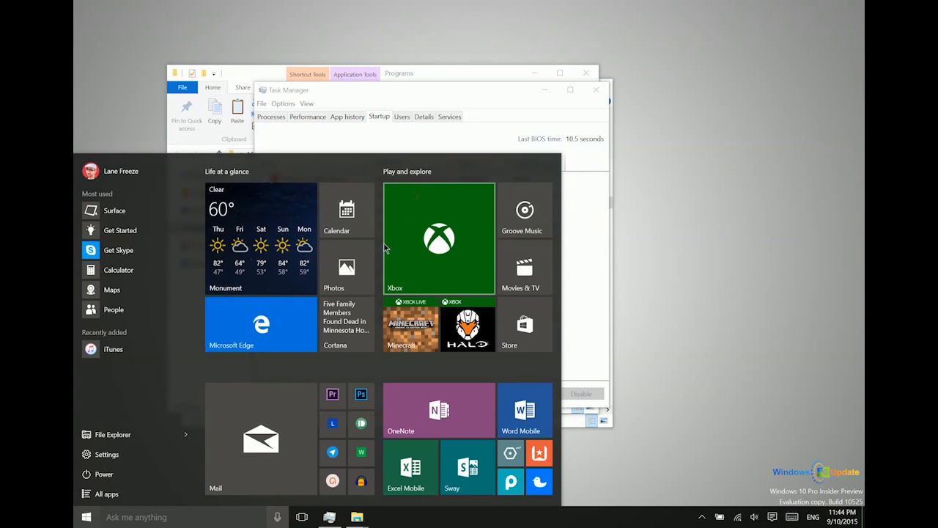